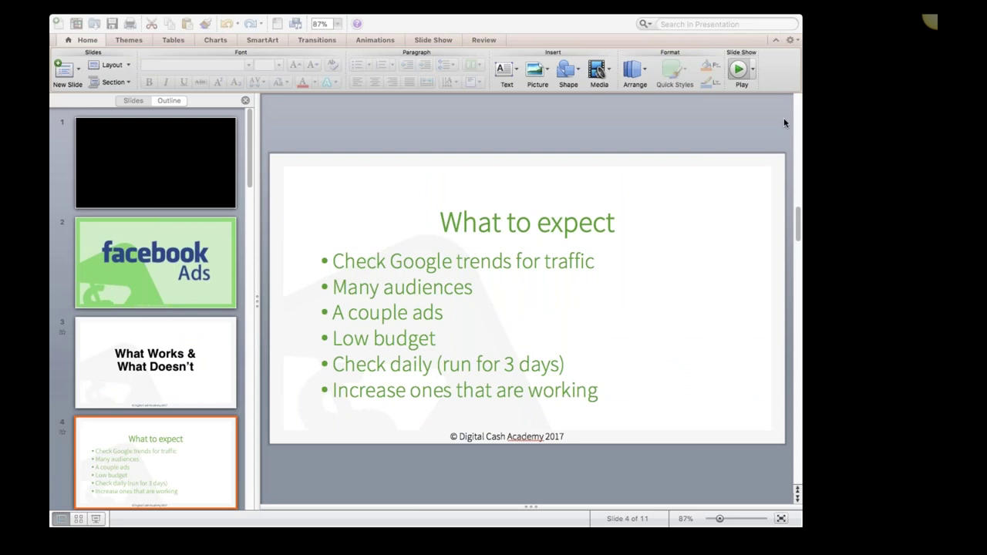
# Run the slide show from slide 6 and play its embedded Ads Manager video
pyautogui.press('super+Tab')
pyautogui.press('Escape')
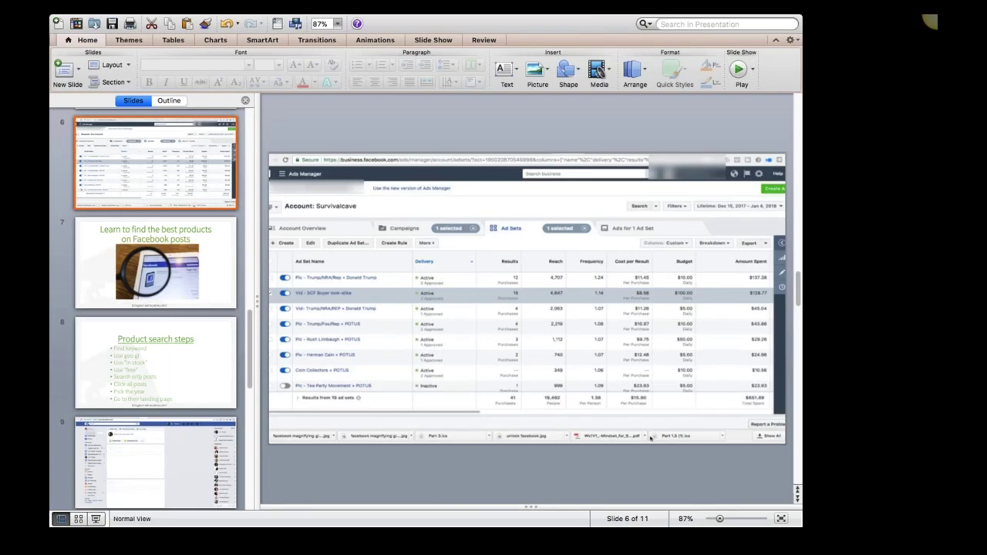
pyautogui.click(507, 230)
pyautogui.click(738, 71)
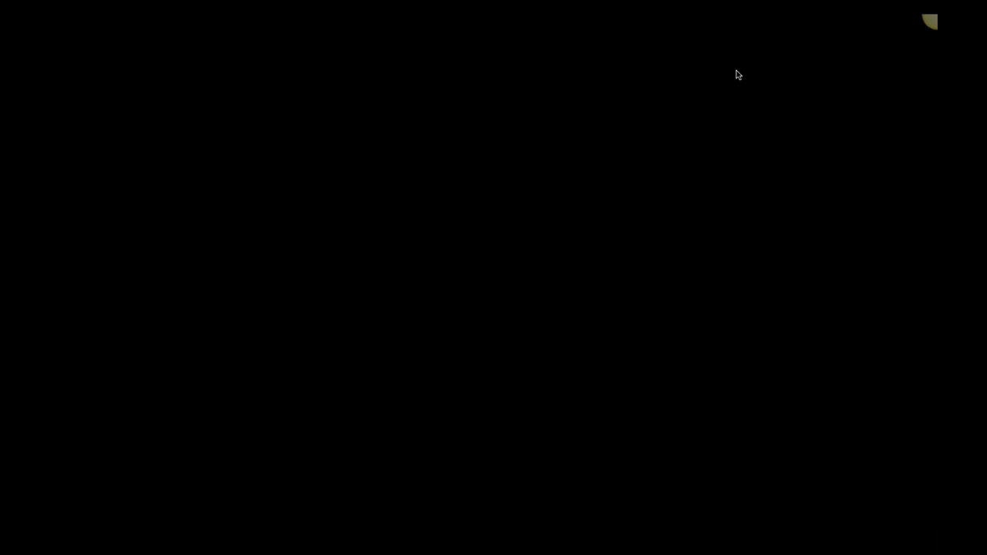
pyautogui.moveTo(139, 506)
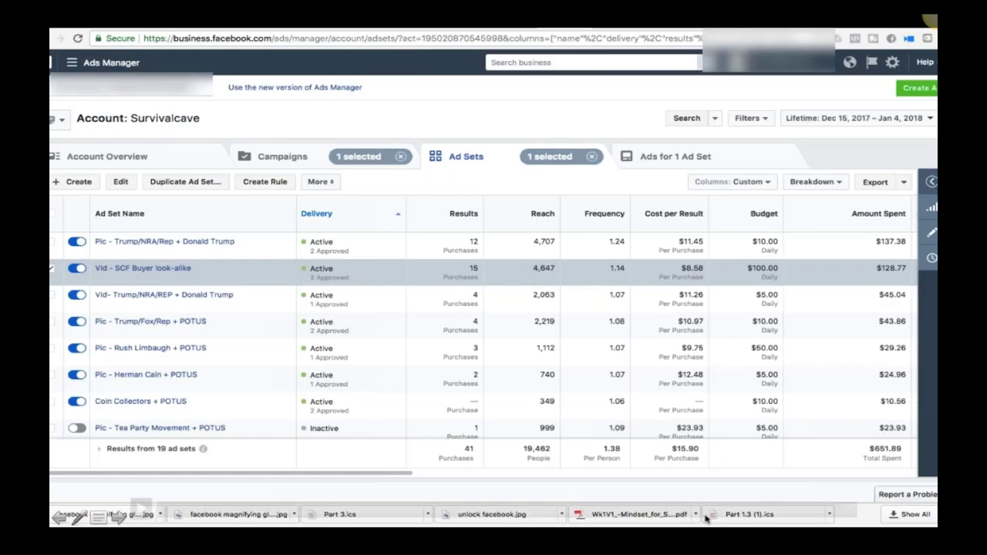
pyautogui.click(140, 506)
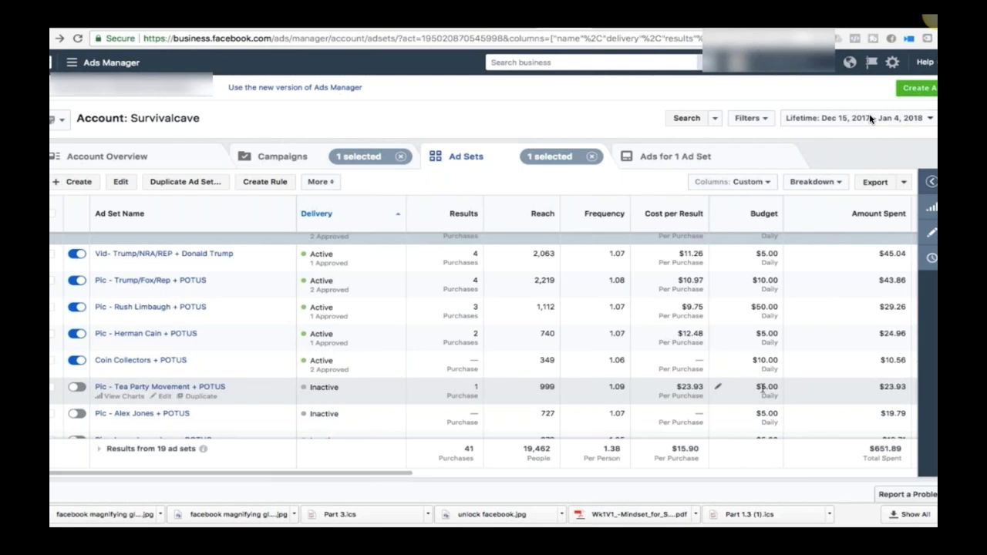
# Examine the purchases, cost per purchase and amount spent for the active and inactive ad sets
pyautogui.scroll(1, 760, 388)
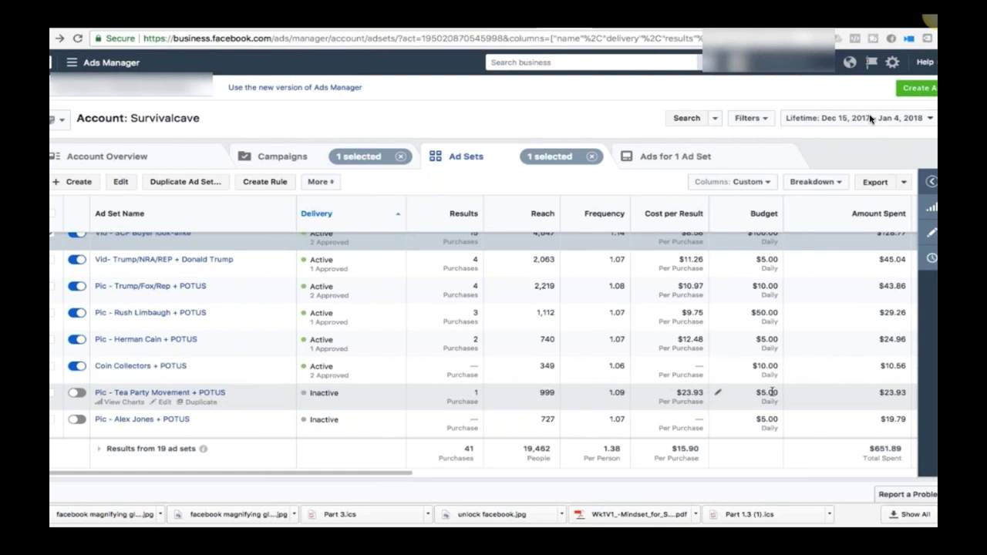
pyautogui.scroll(-3, 772, 392)
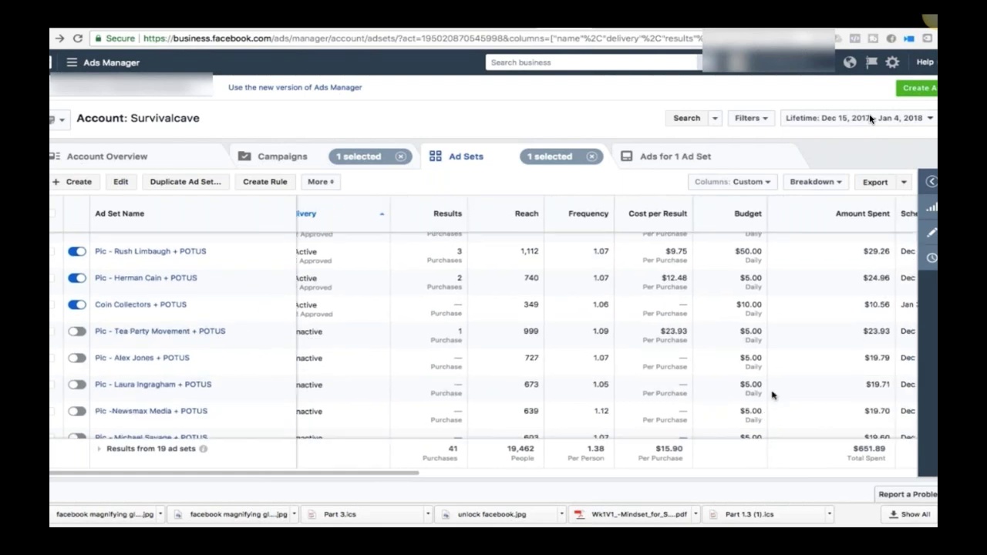
pyautogui.scroll(-1, 771, 393)
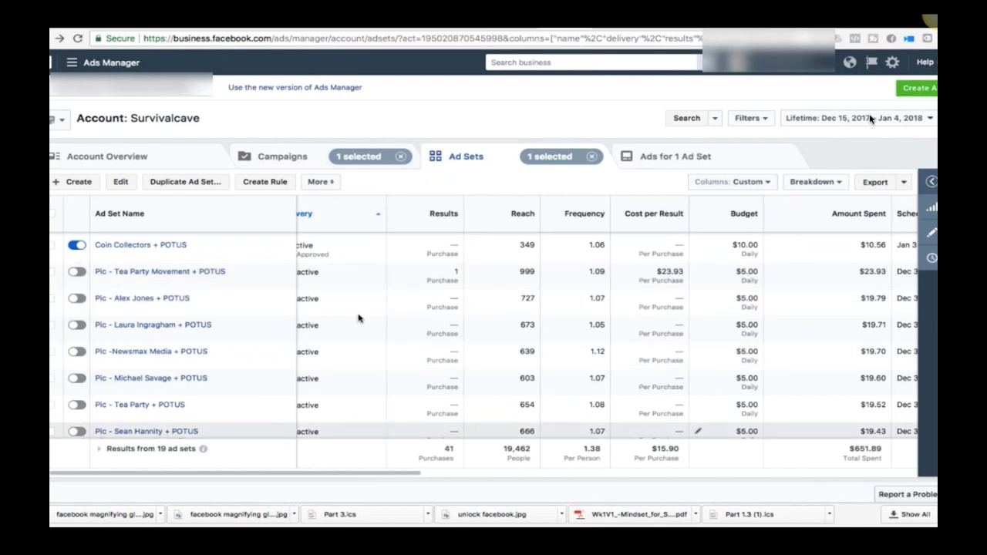
pyautogui.scroll(-2, 403, 291)
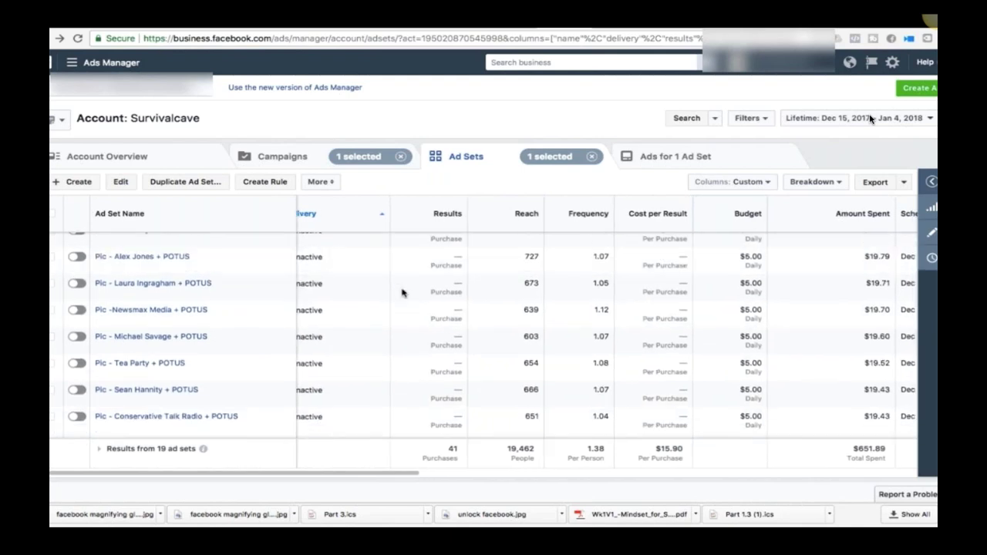
pyautogui.scroll(-3, 785, 385)
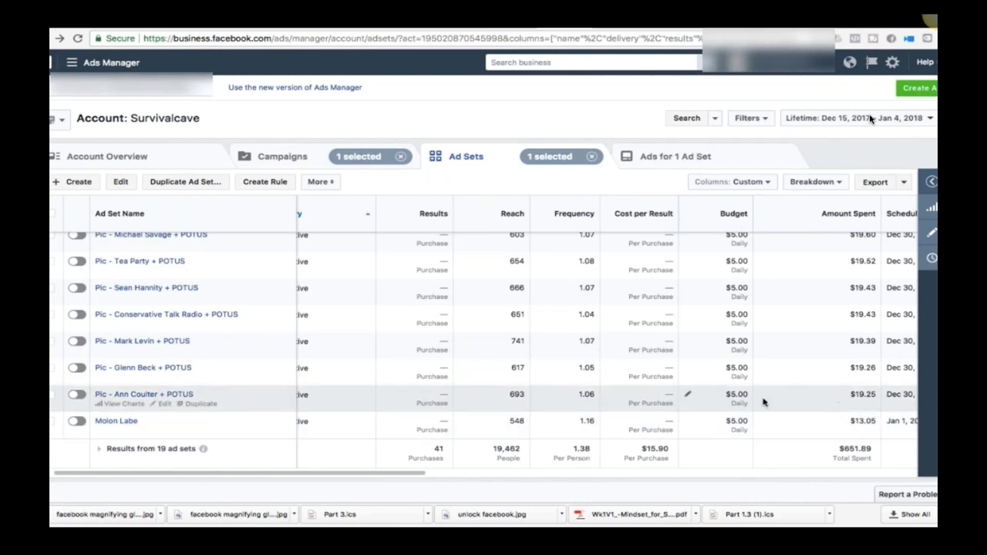
pyautogui.scroll(2, 846, 390)
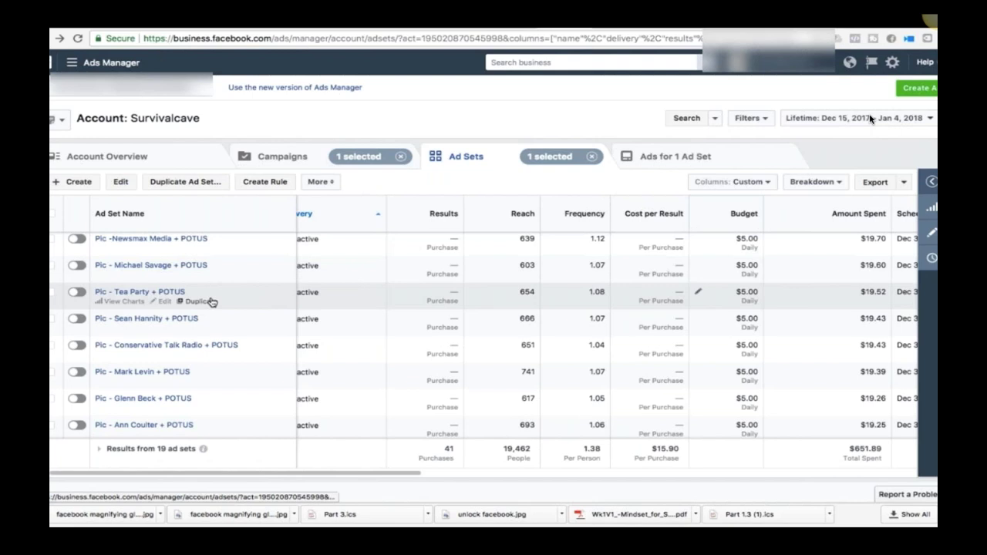
pyautogui.scroll(2, 212, 302)
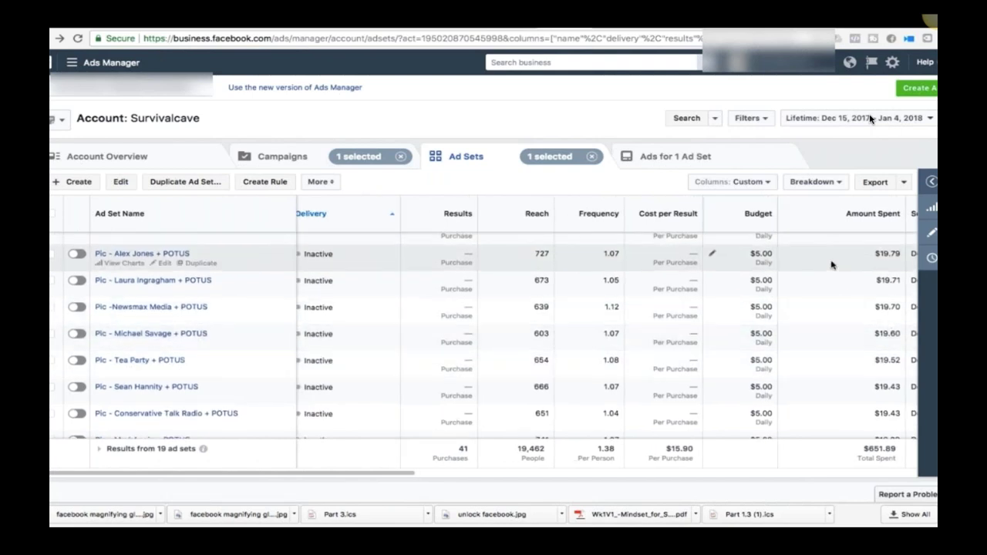
pyautogui.scroll(2, 831, 265)
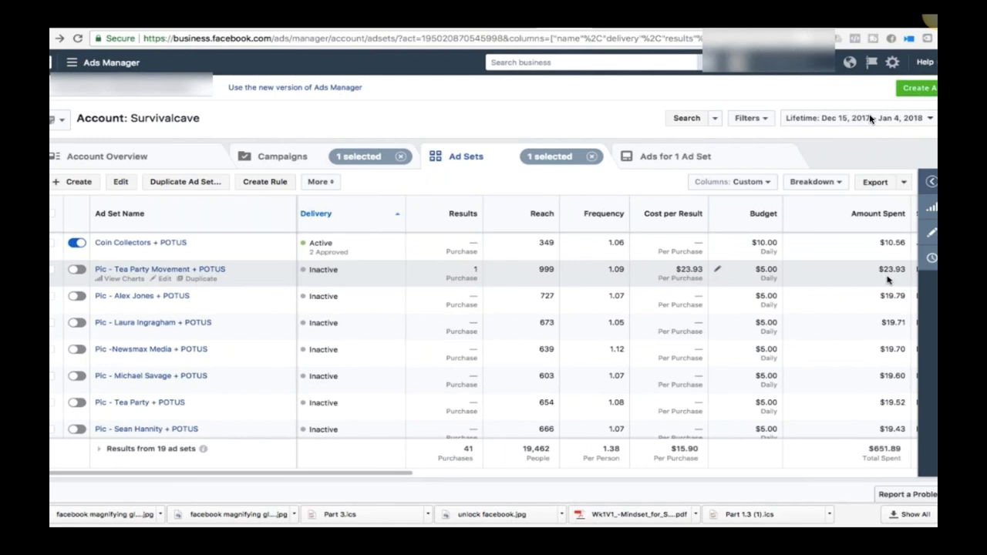
pyautogui.moveTo(476, 268)
pyautogui.scroll(3, 890, 282)
pyautogui.scroll(2, 892, 280)
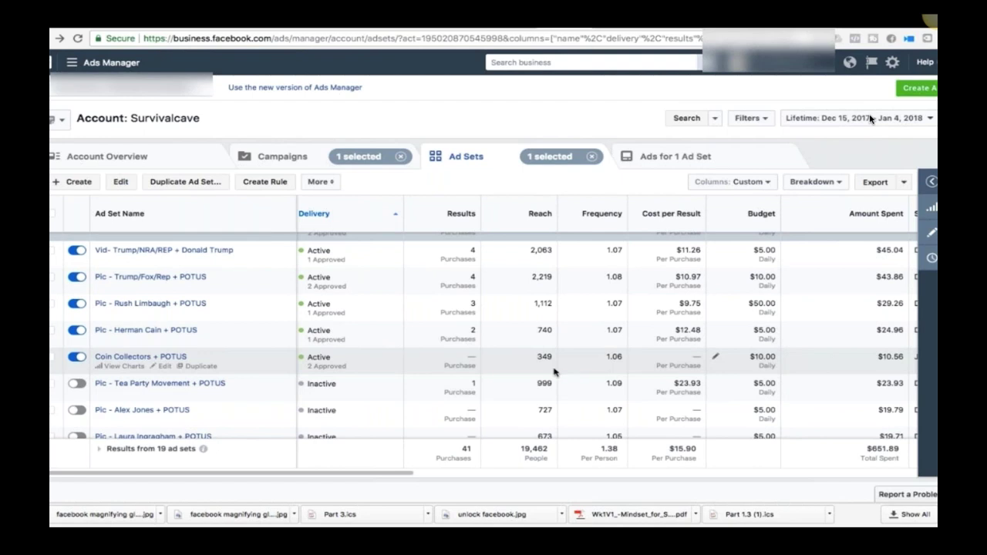
pyautogui.scroll(1, 554, 373)
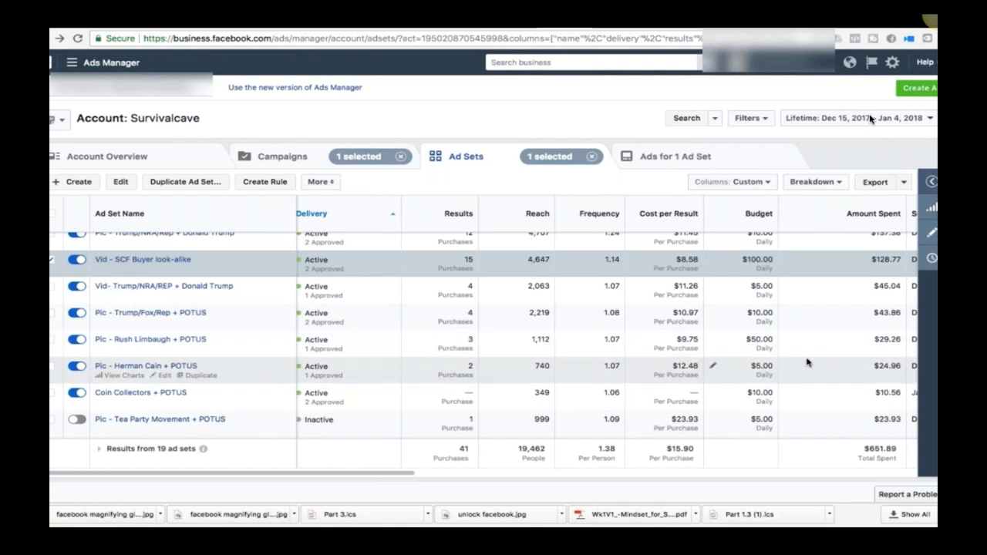
pyautogui.scroll(1, 808, 362)
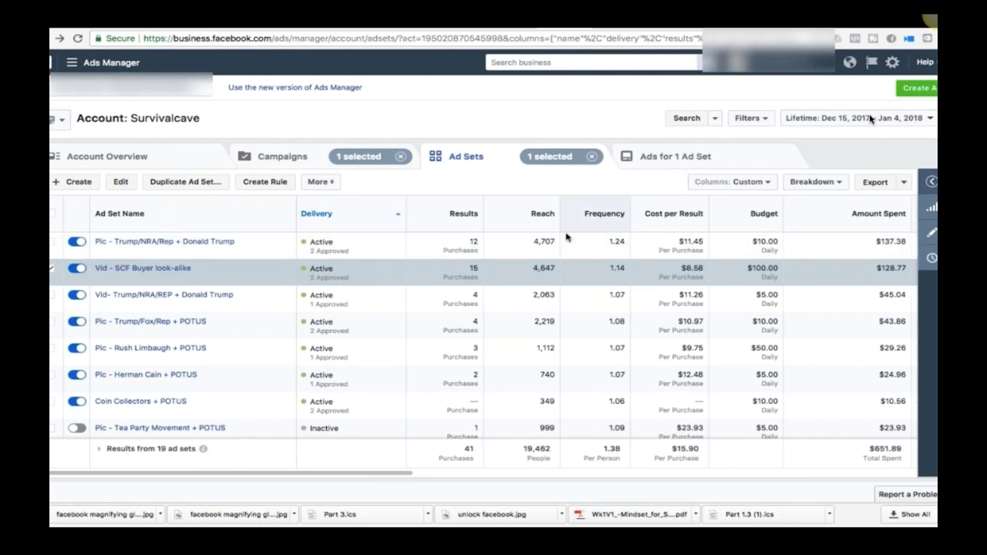
# Compare the daily budgets, reach and results of all ad sets from the first row through Molon Labe
pyautogui.moveTo(475, 245)
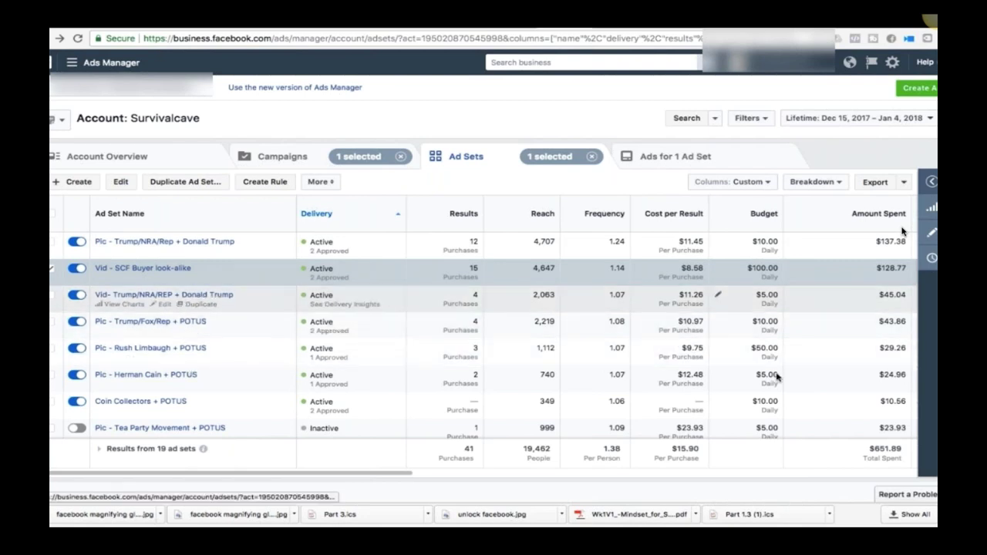
pyautogui.scroll(-3, 709, 388)
pyautogui.hscroll(1, 709, 387)
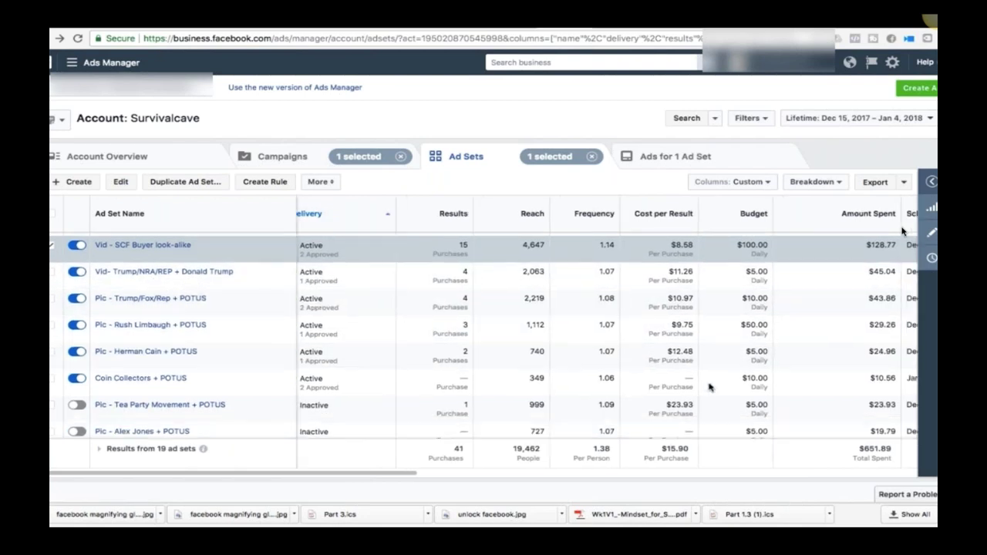
pyautogui.scroll(-1, 709, 387)
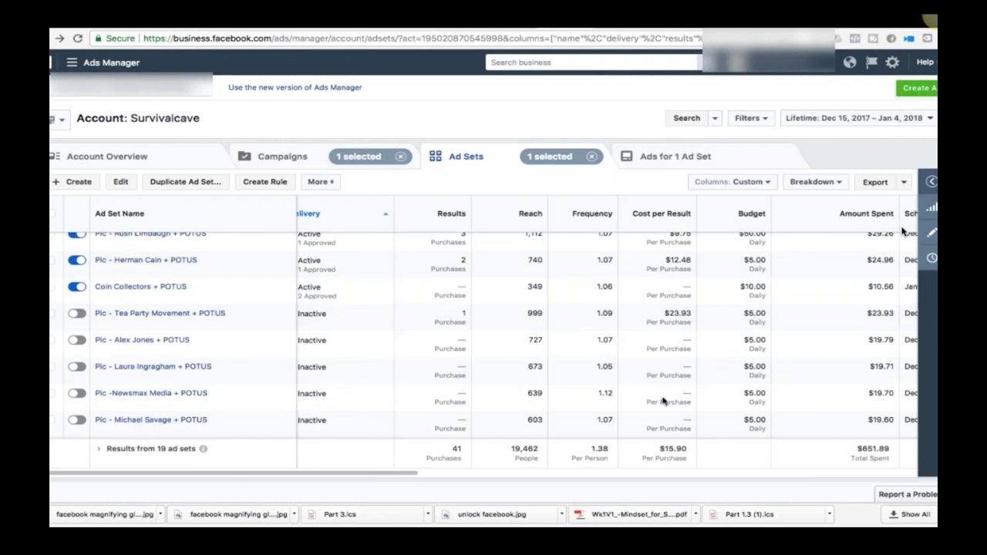
pyautogui.scroll(-7, 664, 381)
pyautogui.hscroll(1, 663, 381)
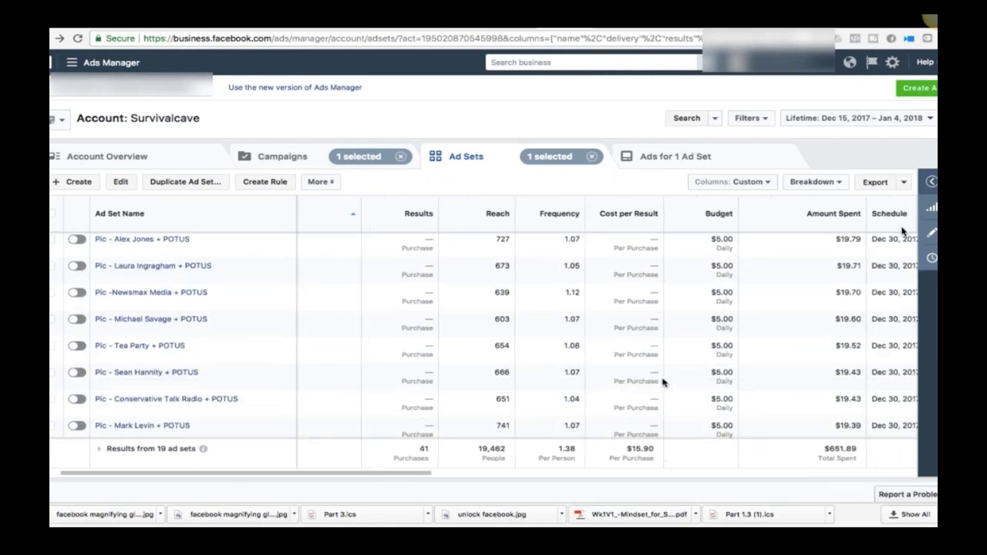
pyautogui.hscroll(-1, 662, 378)
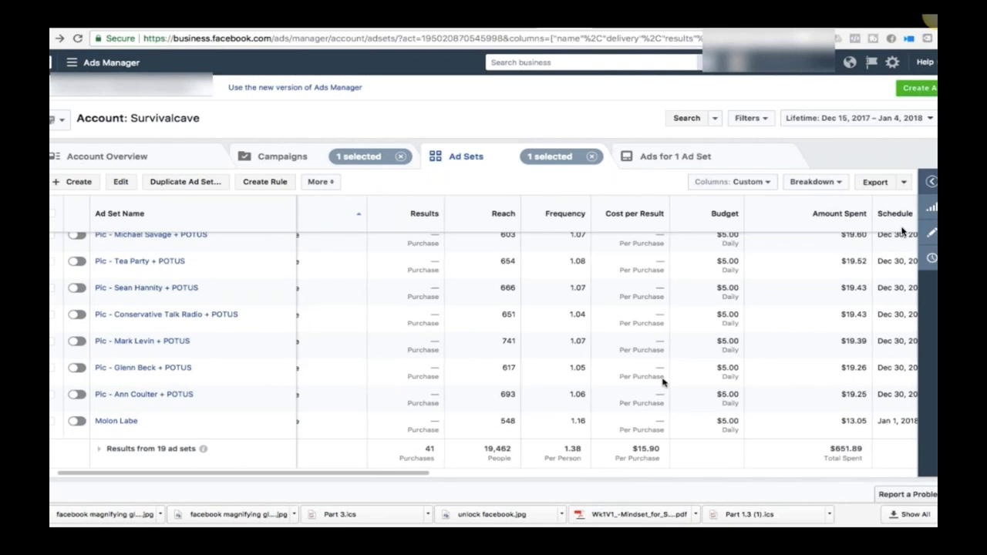
pyautogui.scroll(3, 656, 386)
pyautogui.scroll(8, 647, 451)
pyautogui.hscroll(-1, 647, 451)
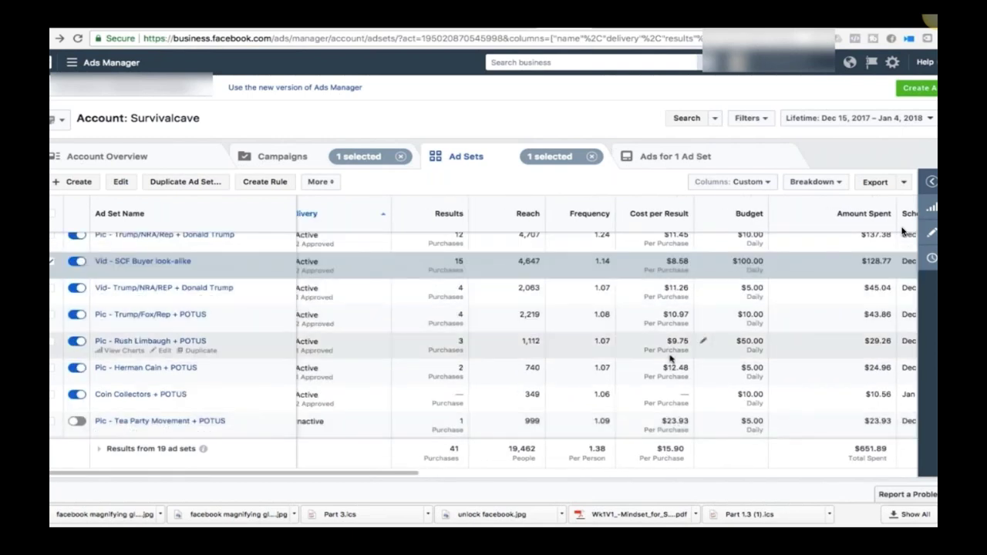
# Check the ad sets' schedule dates alongside their budgets and amounts spent
pyautogui.hscroll(3, 669, 359)
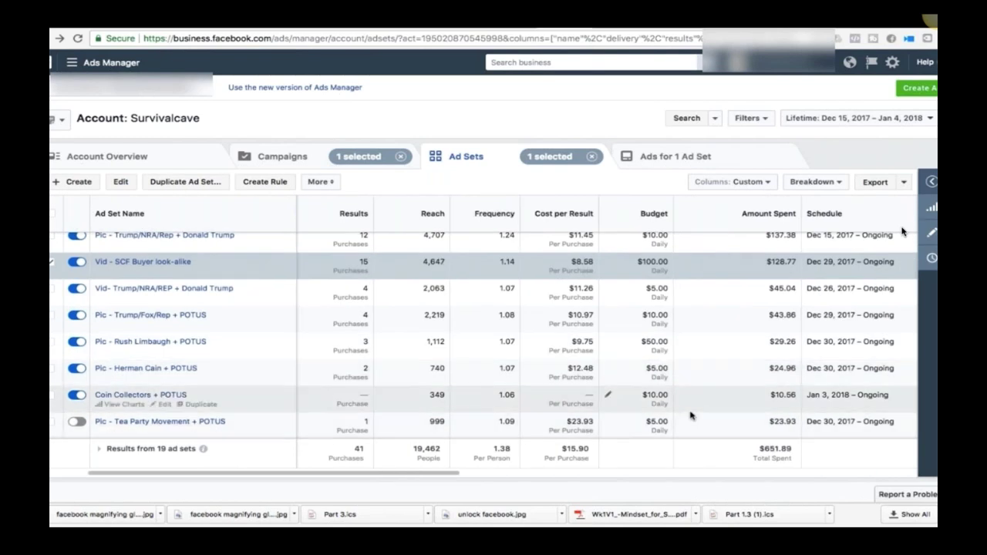
pyautogui.scroll(-2, 690, 416)
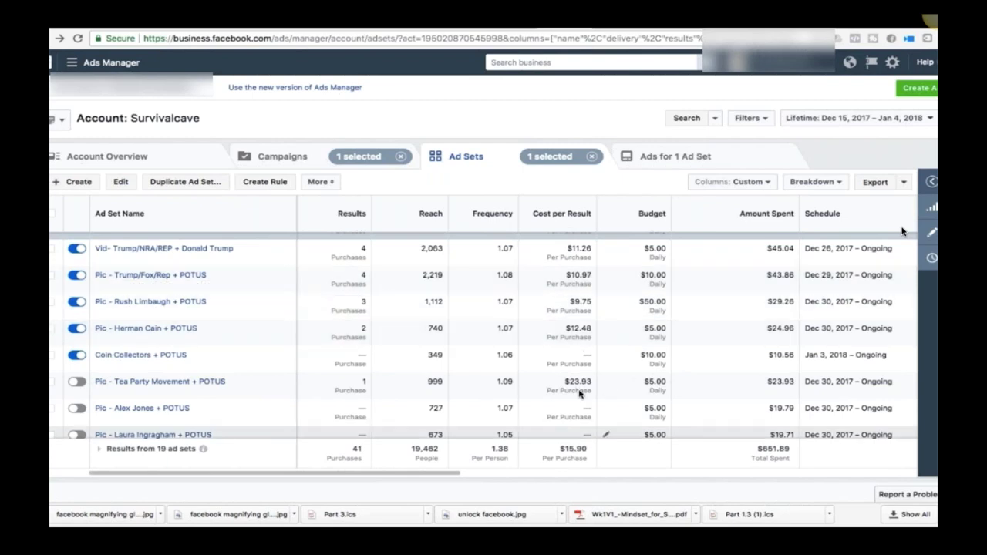
pyautogui.scroll(-3, 580, 394)
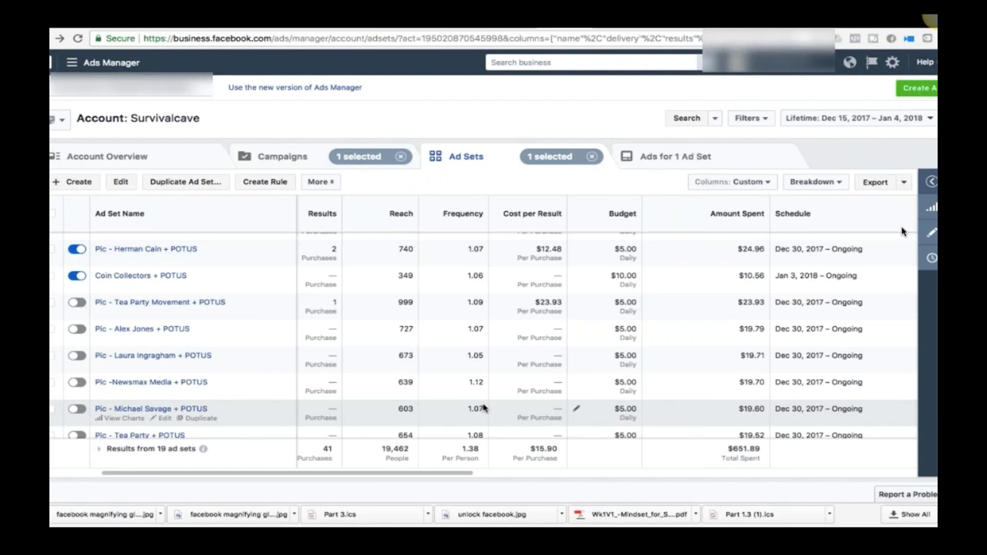
pyautogui.scroll(5, 655, 344)
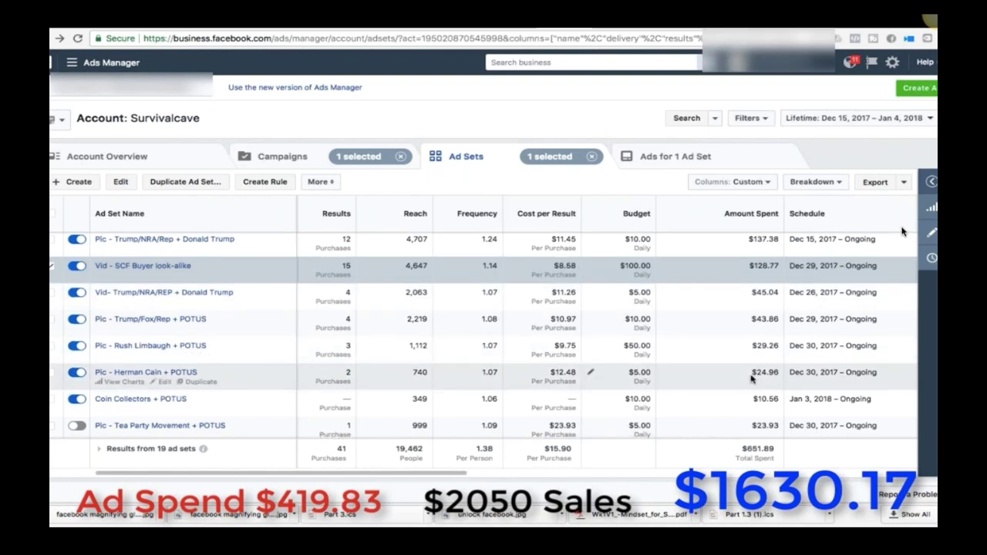
pyautogui.scroll(-5, 752, 378)
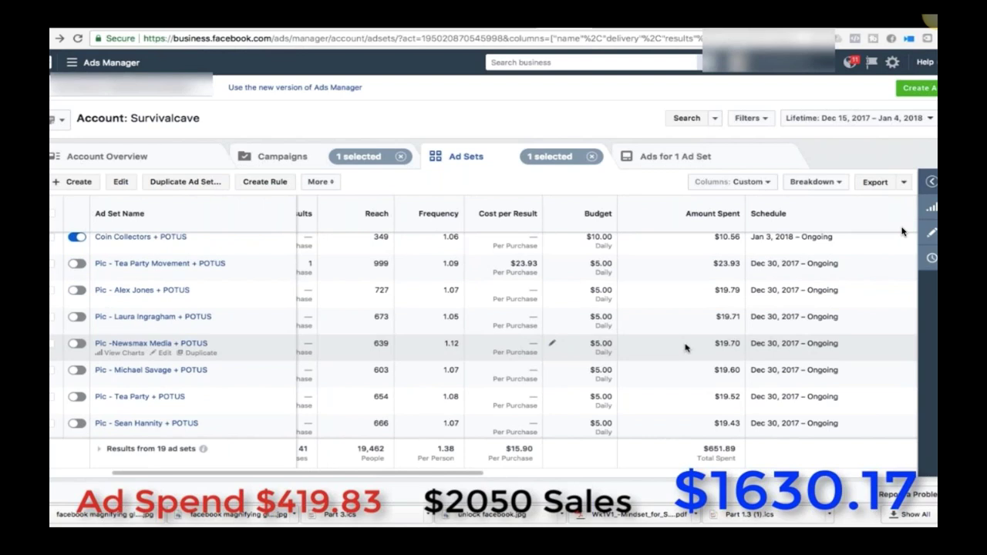
pyautogui.scroll(5, 684, 349)
pyautogui.hscroll(-2, 685, 348)
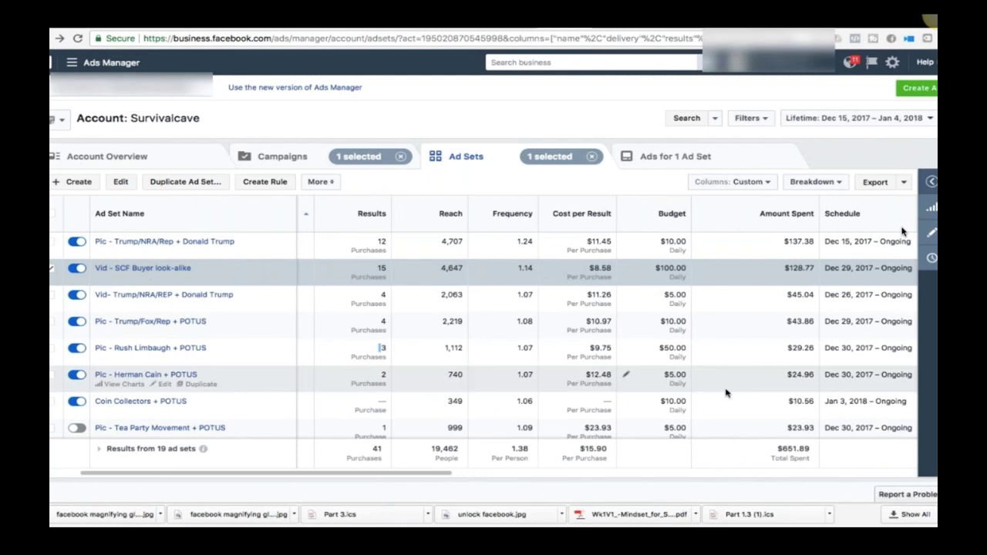
# Select the "Pic - Rush Limbaugh + POTUS" ad set in the list
pyautogui.hscroll(-1, 725, 393)
pyautogui.hscroll(-3, 725, 393)
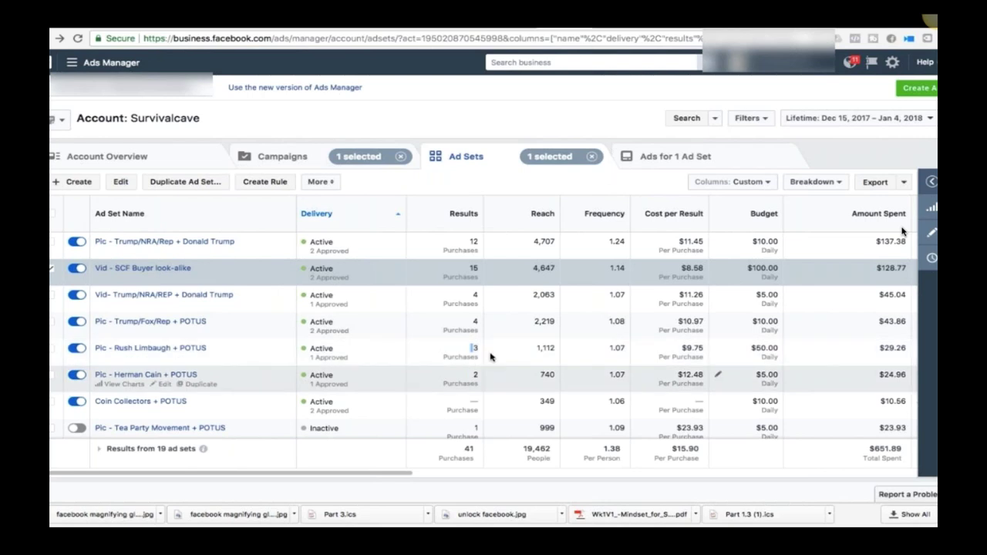
pyautogui.click(464, 353)
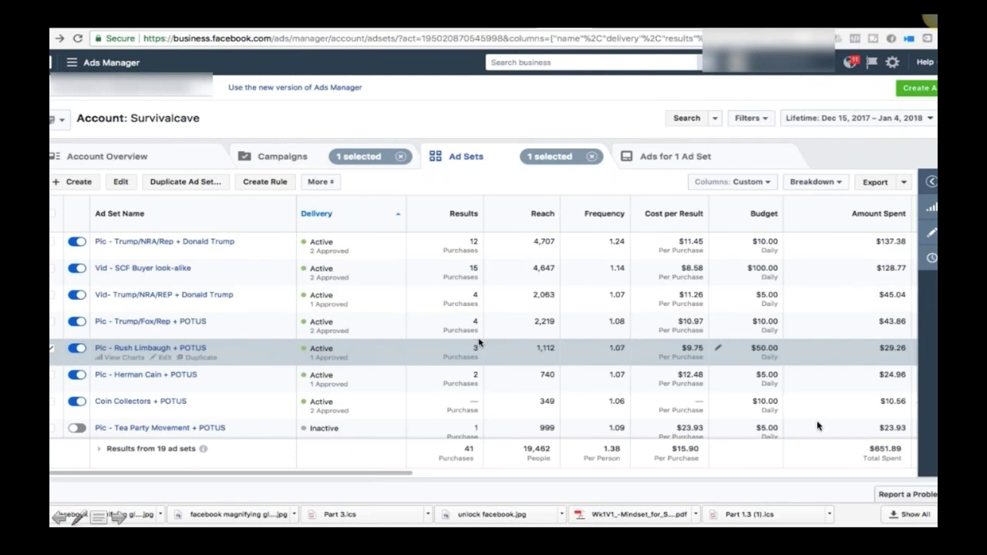
# Recheck the purchases, budgets and spending of the inactive ad sets through Molon Labe
pyautogui.moveTo(699, 508)
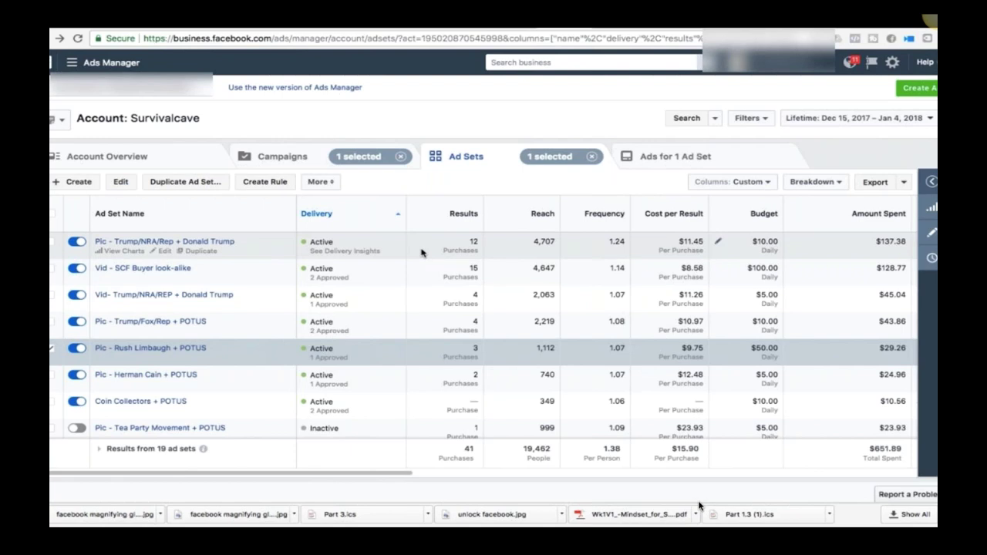
pyautogui.scroll(-1, 802, 383)
pyautogui.scroll(-3, 802, 384)
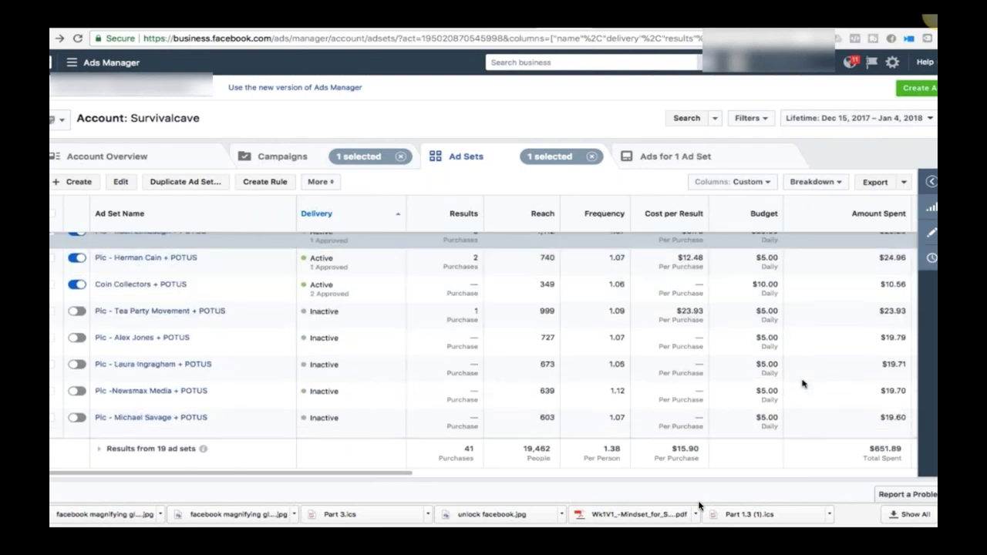
pyautogui.scroll(-3, 771, 421)
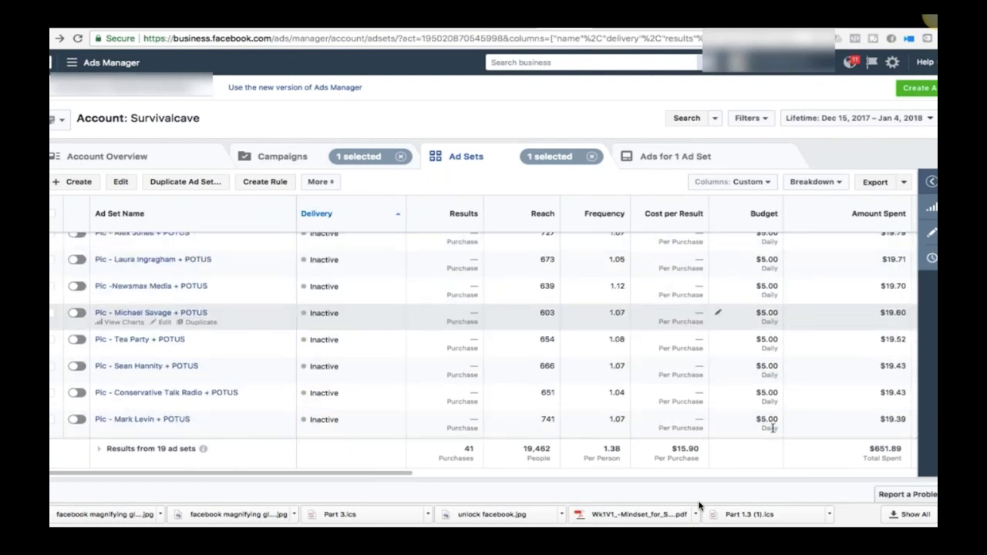
pyautogui.scroll(-2, 773, 432)
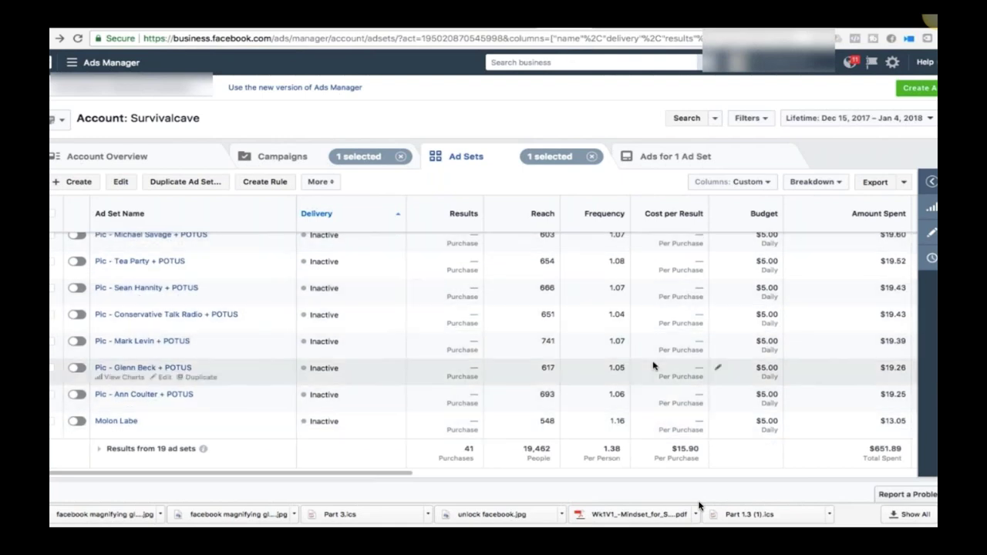
pyautogui.scroll(3, 653, 366)
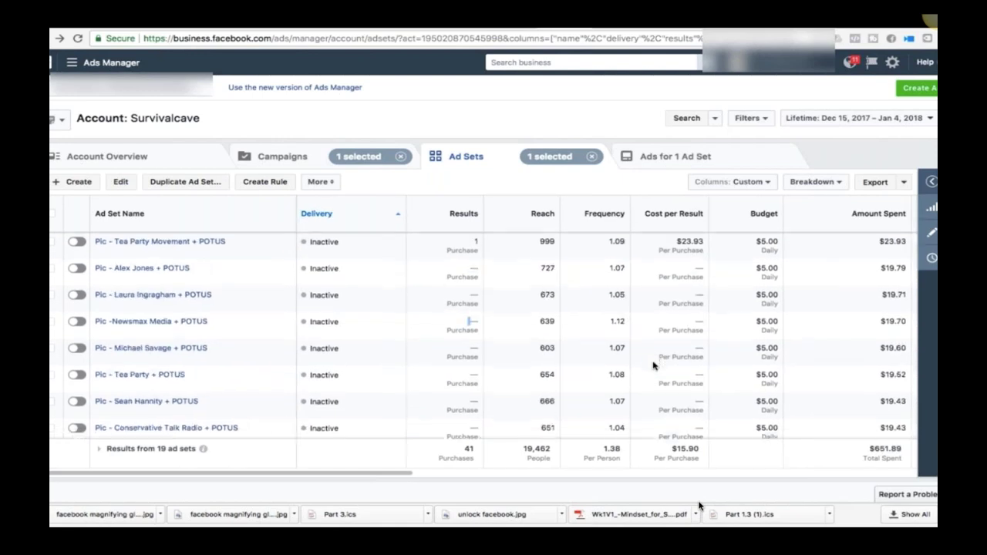
pyautogui.scroll(3, 653, 366)
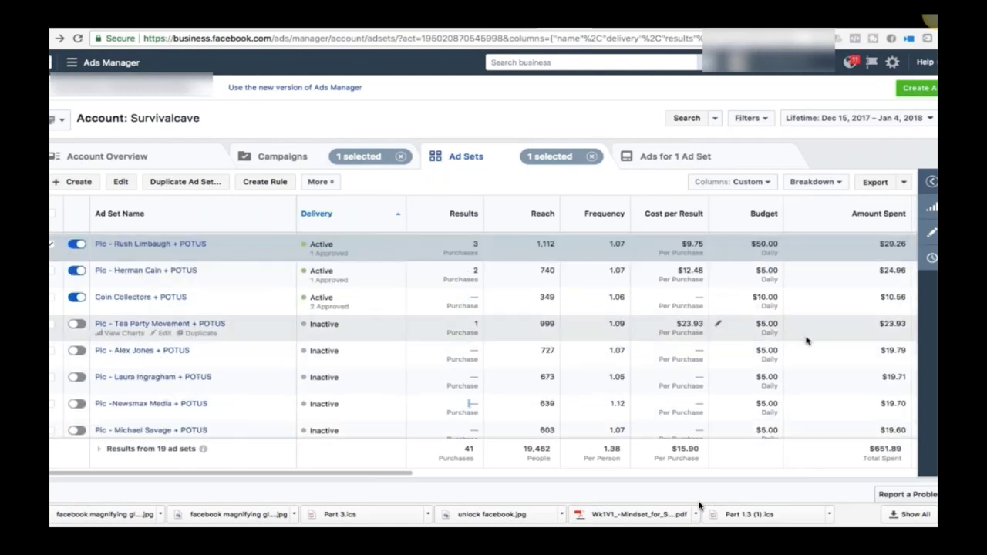
# Compare the results of the active ad sets with those of the inactive ones, reading each audience name through Molon Labe
pyautogui.scroll(1, 807, 341)
pyautogui.scroll(3, 806, 340)
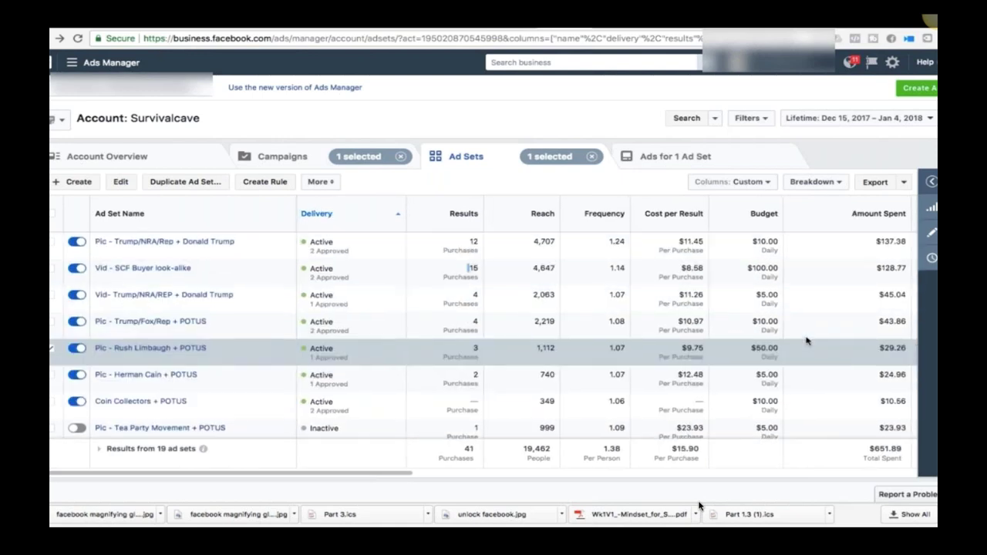
pyautogui.scroll(-5, 807, 341)
pyautogui.hscroll(1, 807, 341)
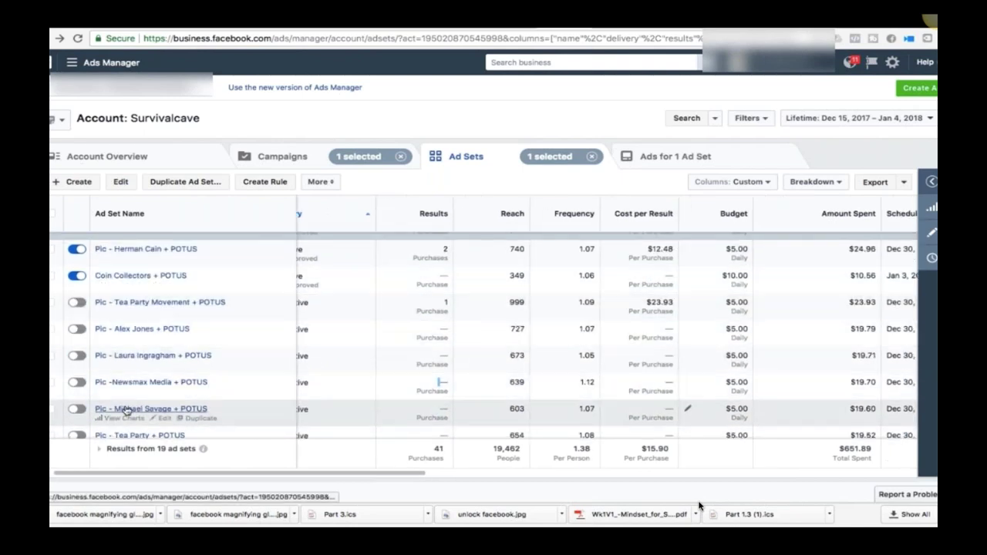
pyautogui.scroll(-2, 124, 410)
pyautogui.scroll(-2, 127, 415)
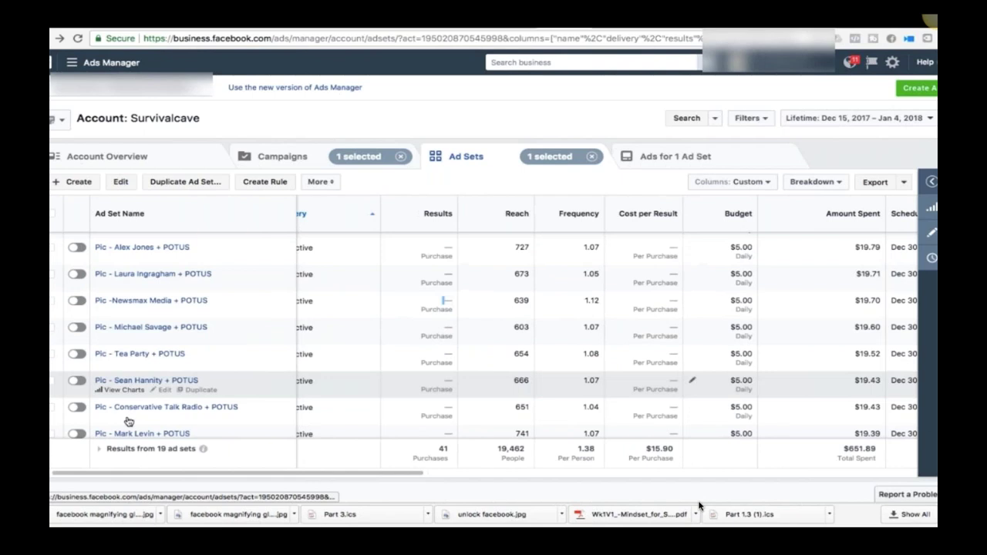
pyautogui.scroll(-1, 128, 420)
pyautogui.hscroll(1, 128, 419)
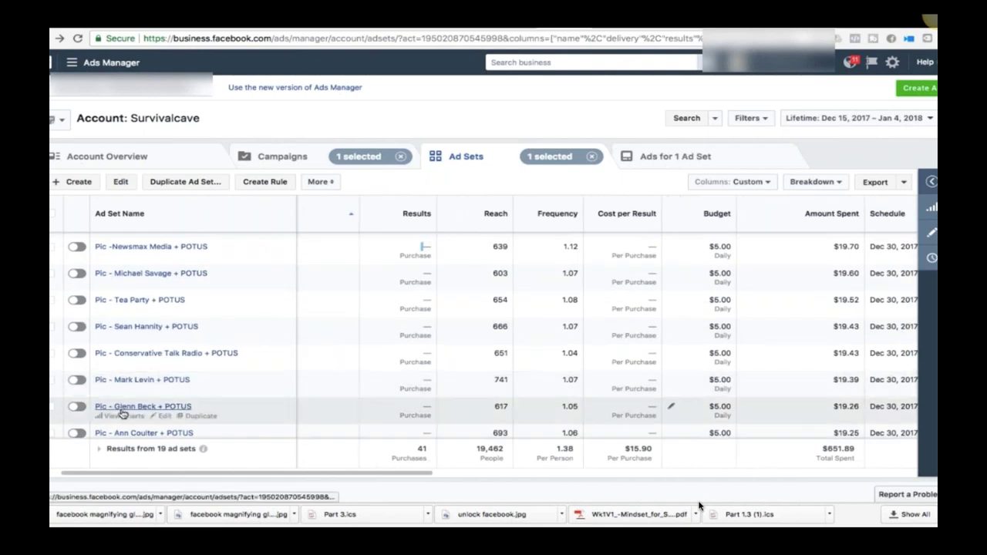
pyautogui.scroll(-2, 124, 416)
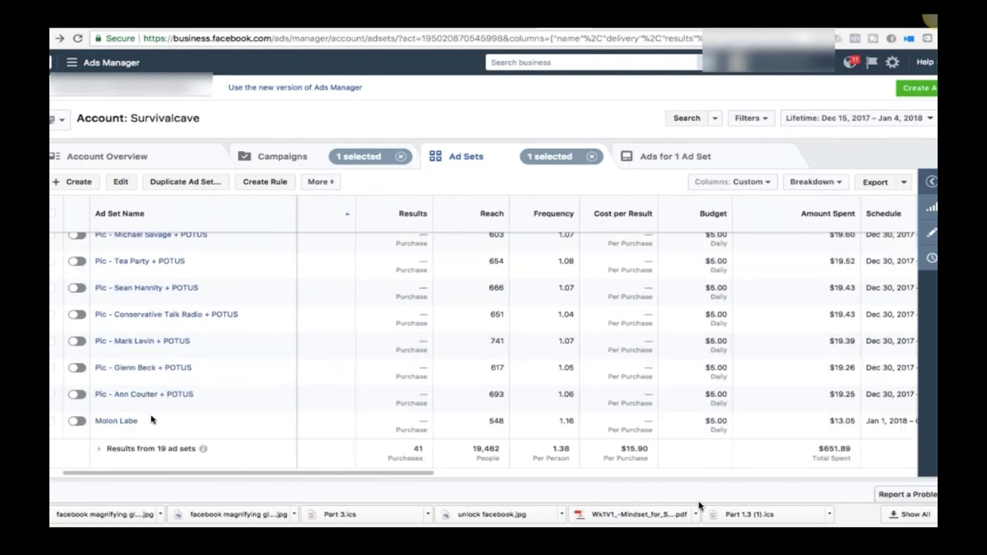
# Review the active ad sets again against the $5.00 inactive ones, comparing cost per purchase and daily budget
pyautogui.moveTo(151, 419)
pyautogui.scroll(6, 151, 420)
pyautogui.hscroll(-1, 151, 420)
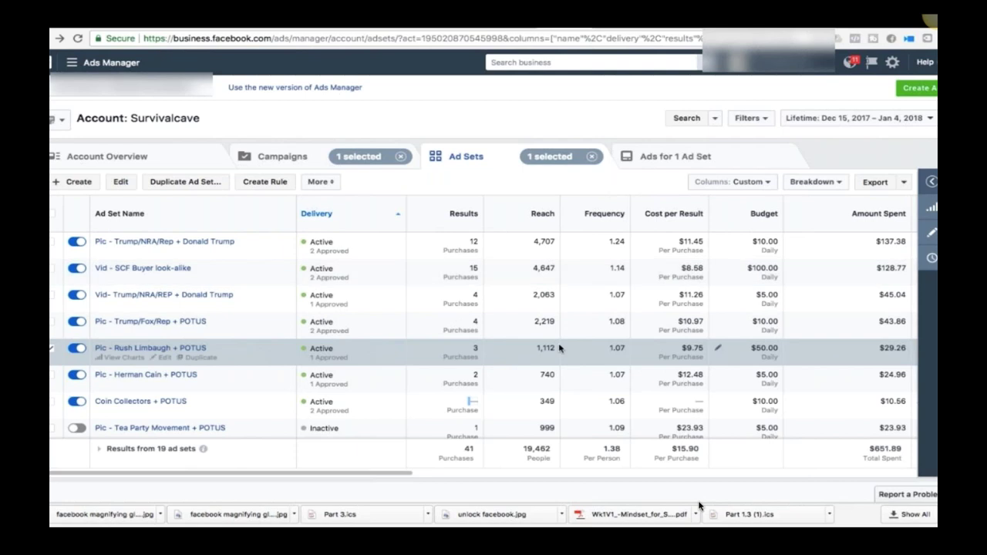
pyautogui.scroll(-2, 561, 349)
pyautogui.scroll(-1, 560, 348)
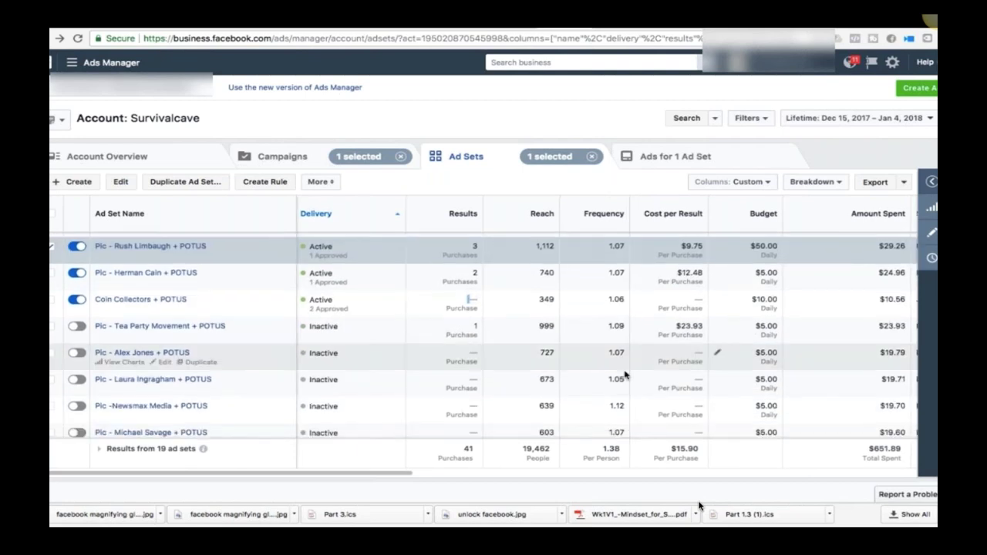
pyautogui.scroll(-2, 696, 381)
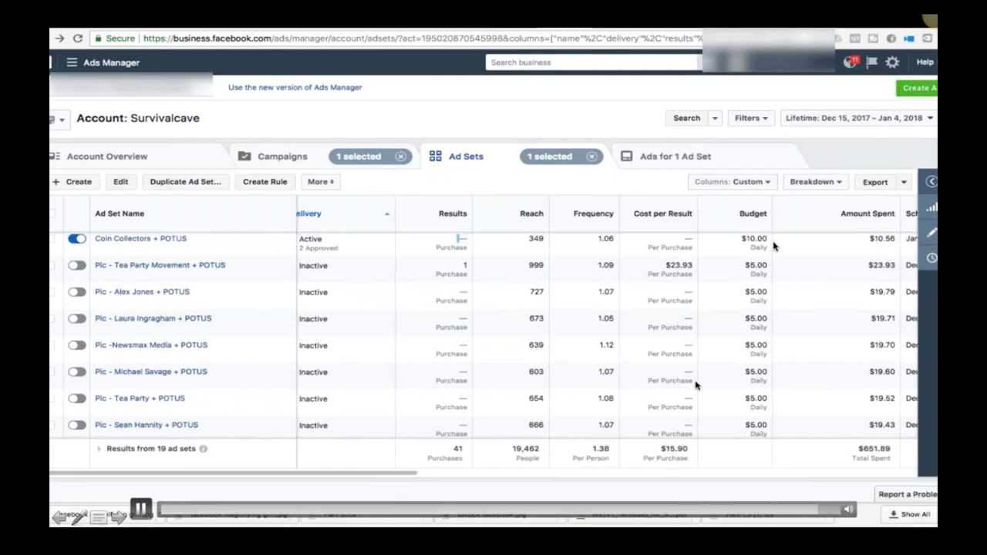
pyautogui.scroll(5, 695, 384)
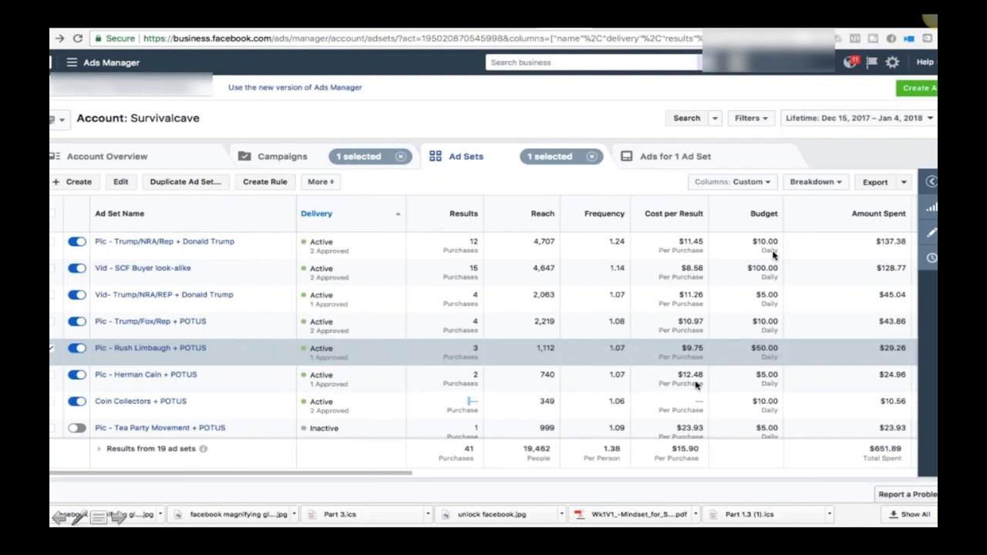
# Leave the ad set video and restart the slide show from slide 7, "Learn to find the best products on Facebook posts"
pyautogui.press('Escape')
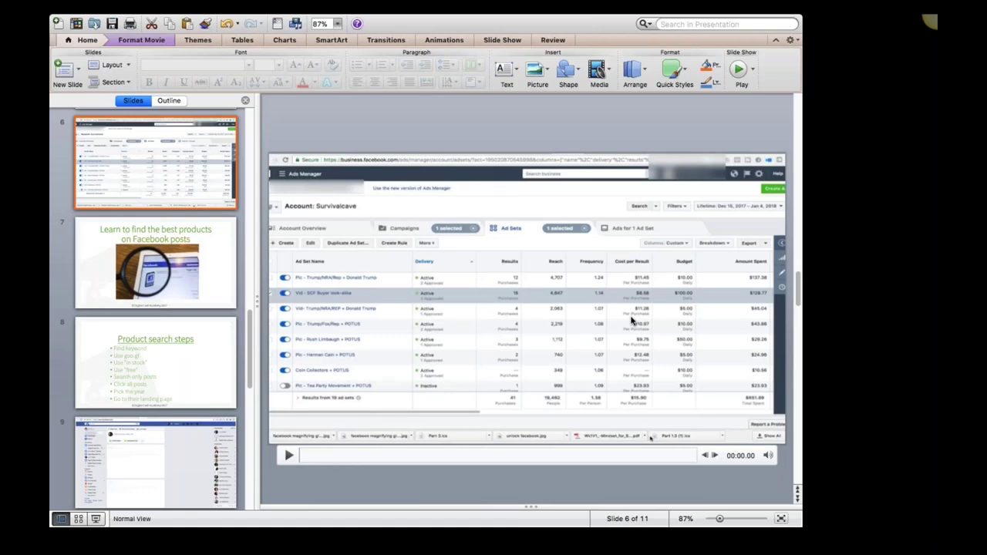
pyautogui.click(192, 266)
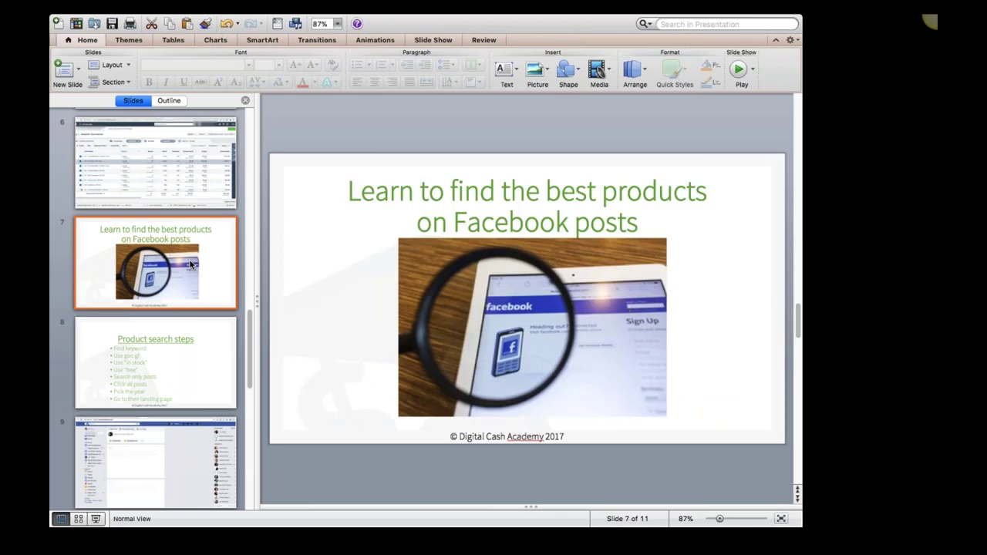
pyautogui.click(738, 70)
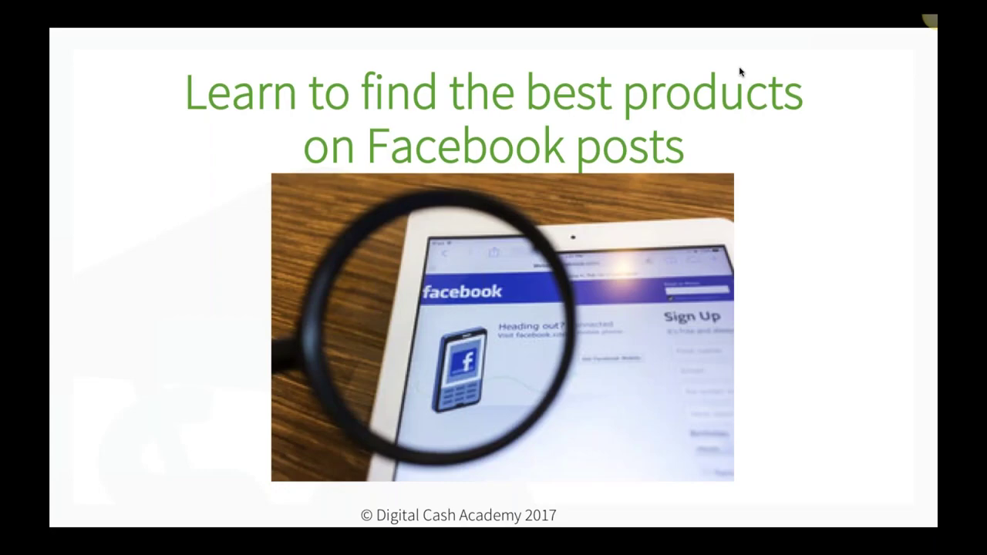